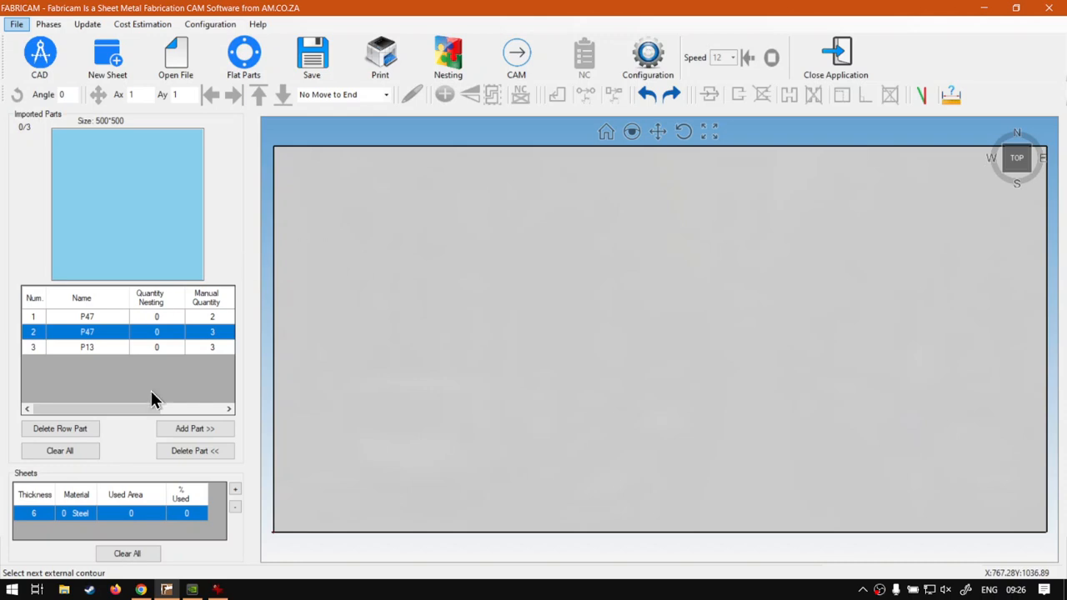
Step: Place three copies of the 500*500 part P47 (number 2) across the sheet, stepping down from upper left to lower right
left_click(175, 429)
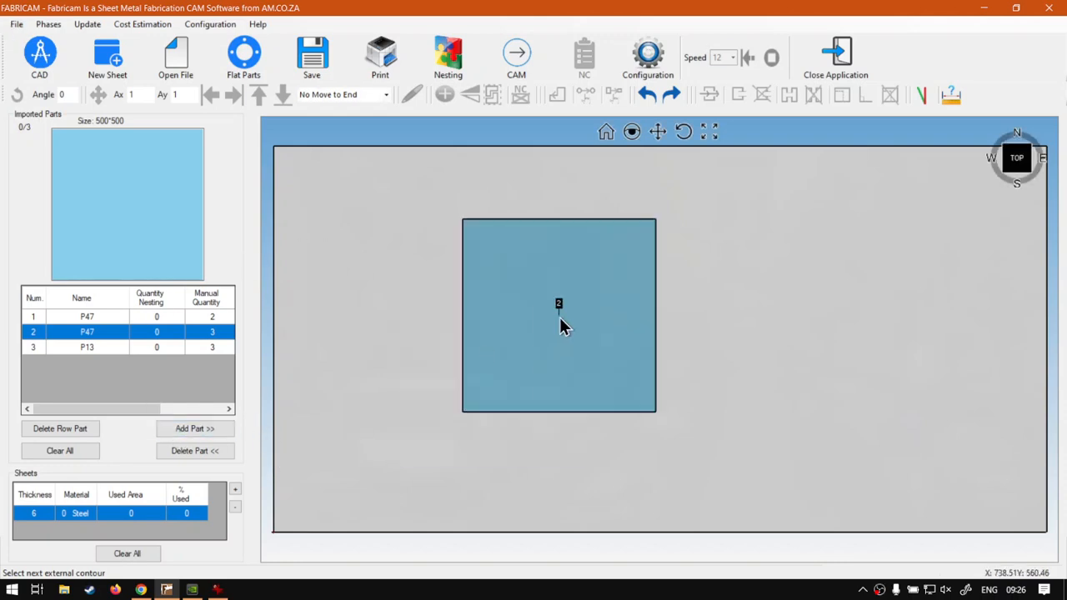
left_click(416, 284)
left_click(178, 430)
left_click(680, 376)
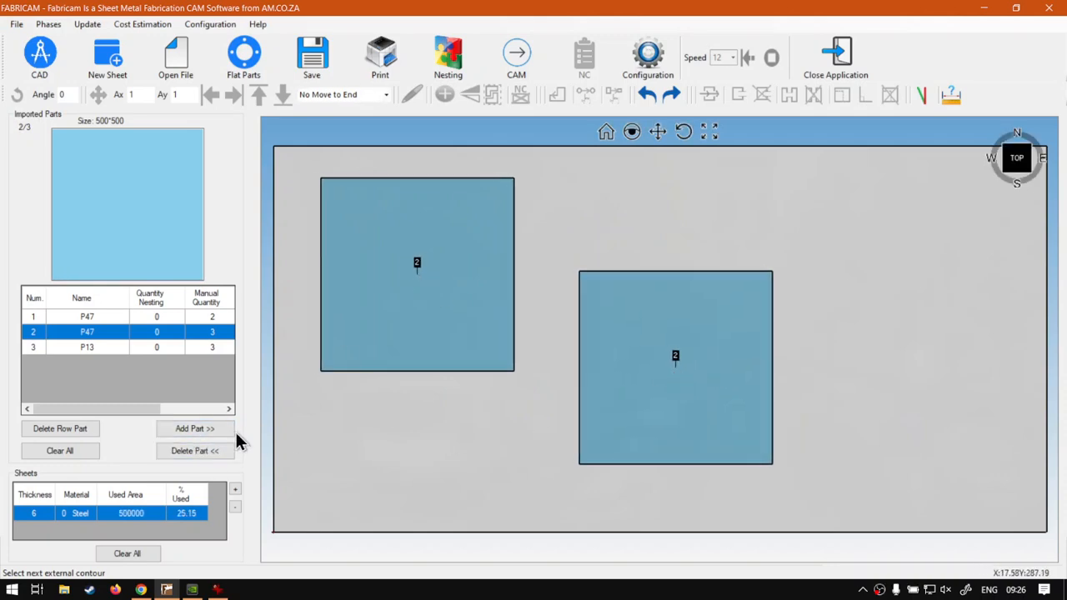
left_click(194, 432)
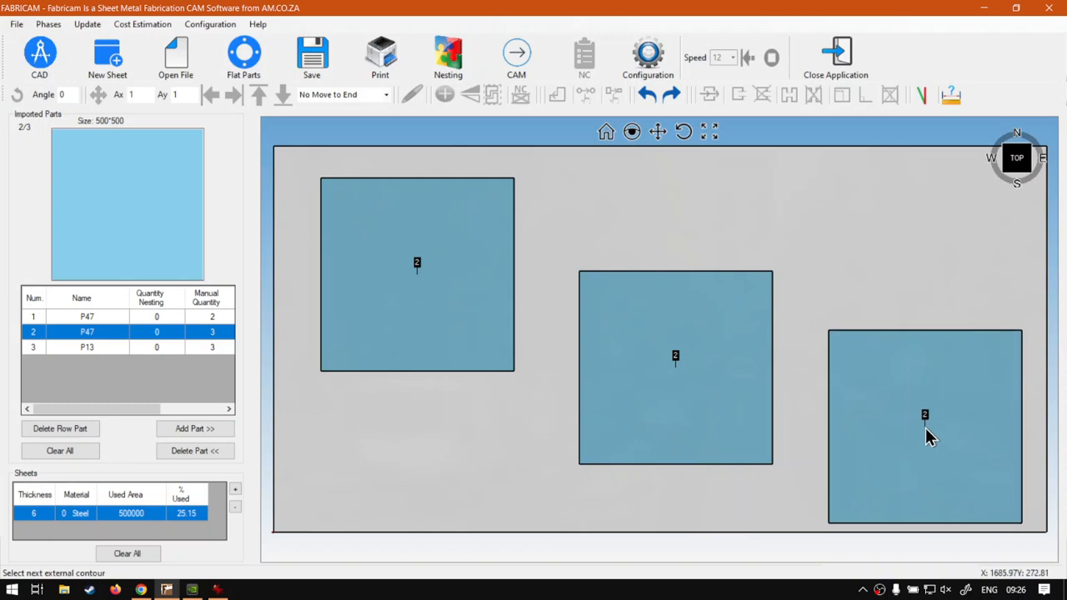
left_click(931, 438)
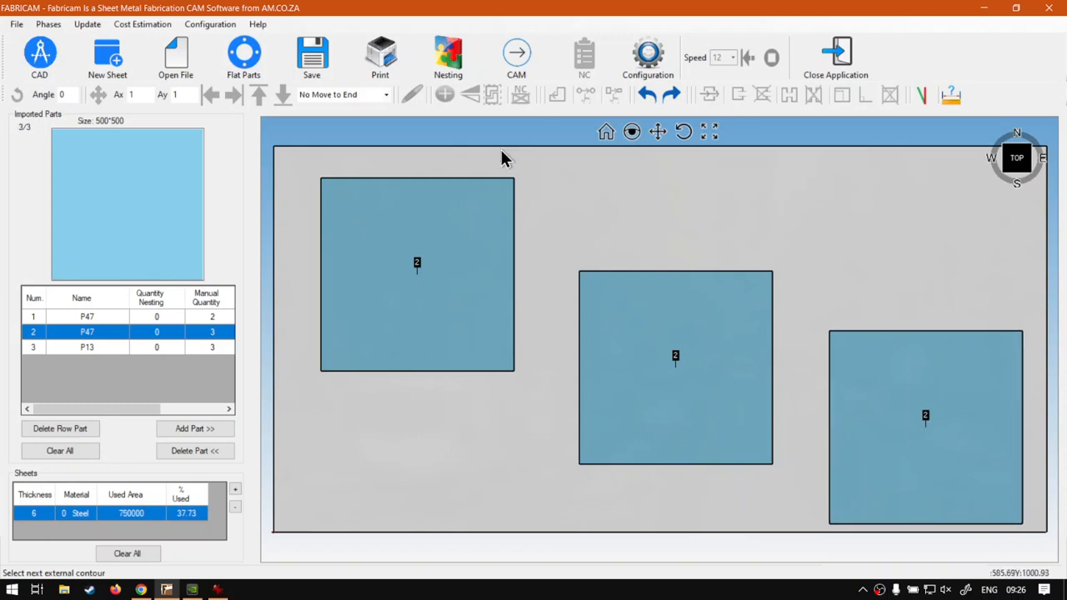
Step: Configure a 3 mm microjoint width and 50 mm bridge width, with same-line bridge creation disabled
left_click(639, 82)
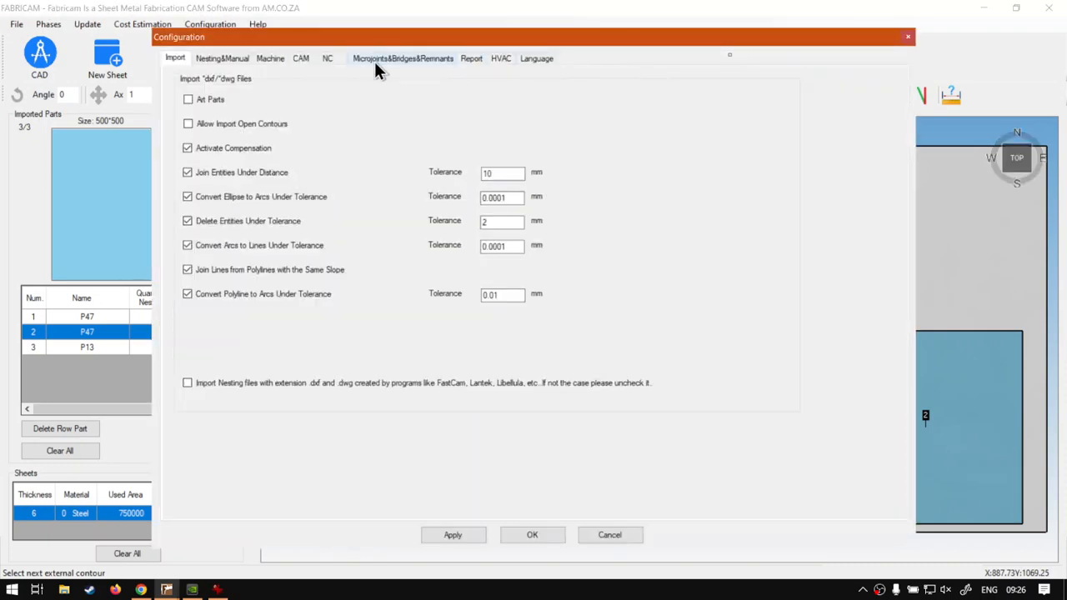
left_click(374, 62)
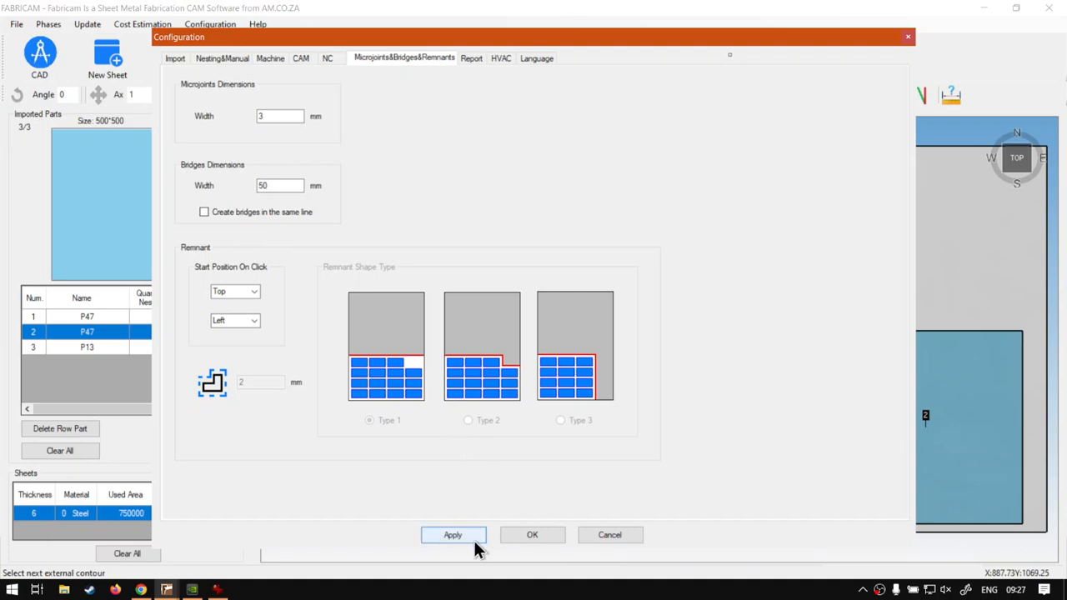
left_click(532, 538)
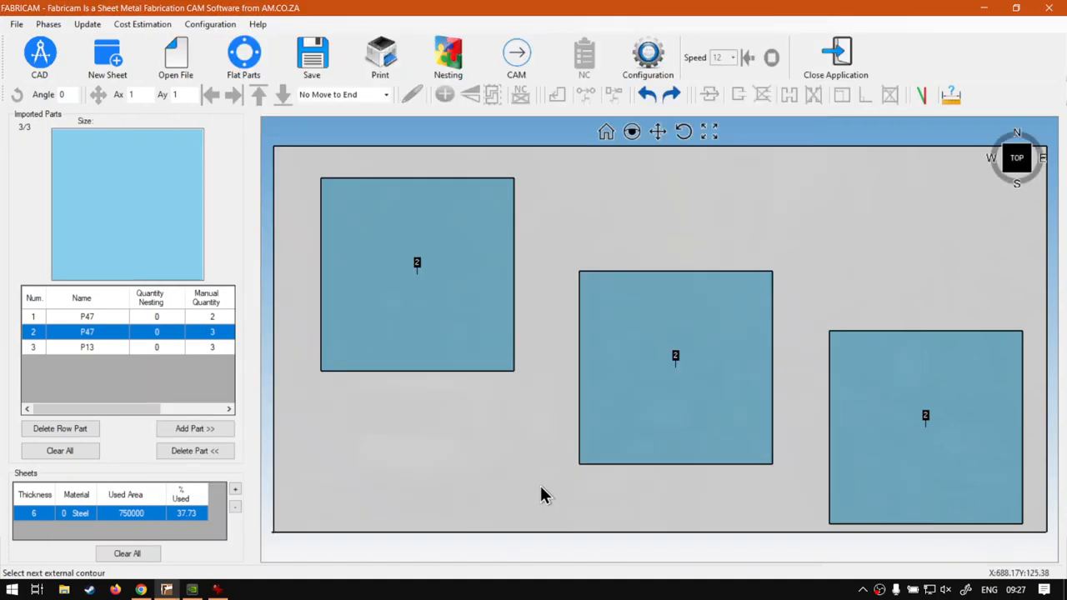
Step: Generate the CAM cutting paths and add two microjoints near the upper end of the leftmost part's right edge
left_click(521, 60)
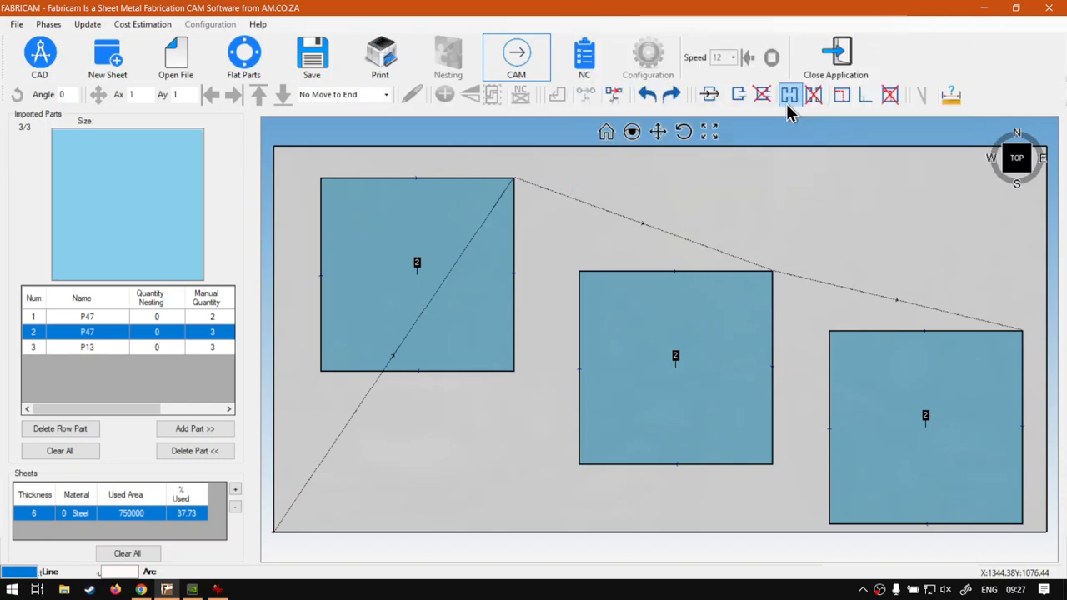
left_click(739, 96)
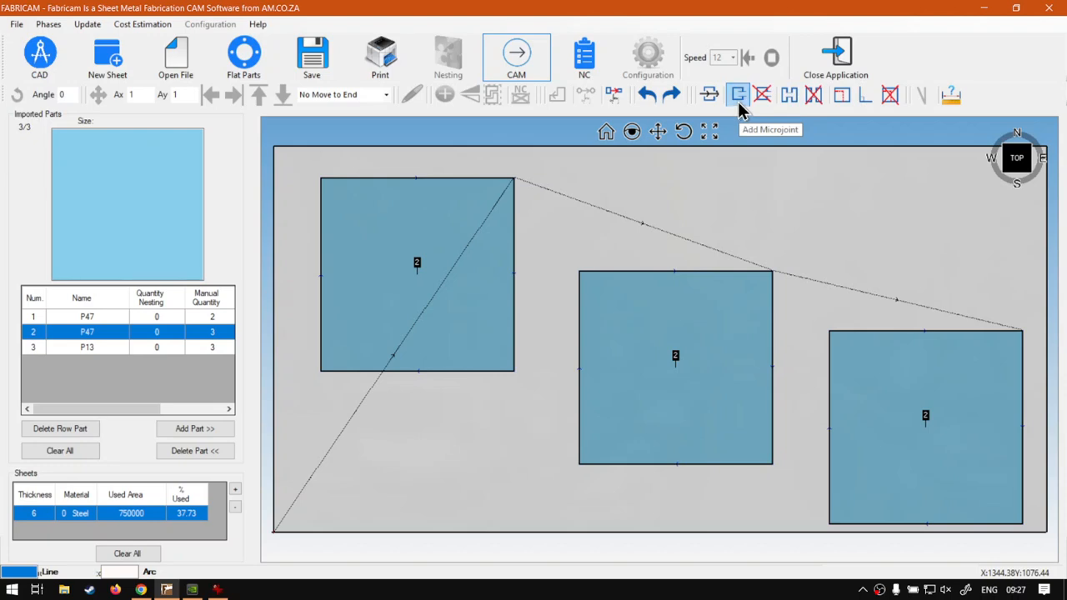
left_click(513, 203)
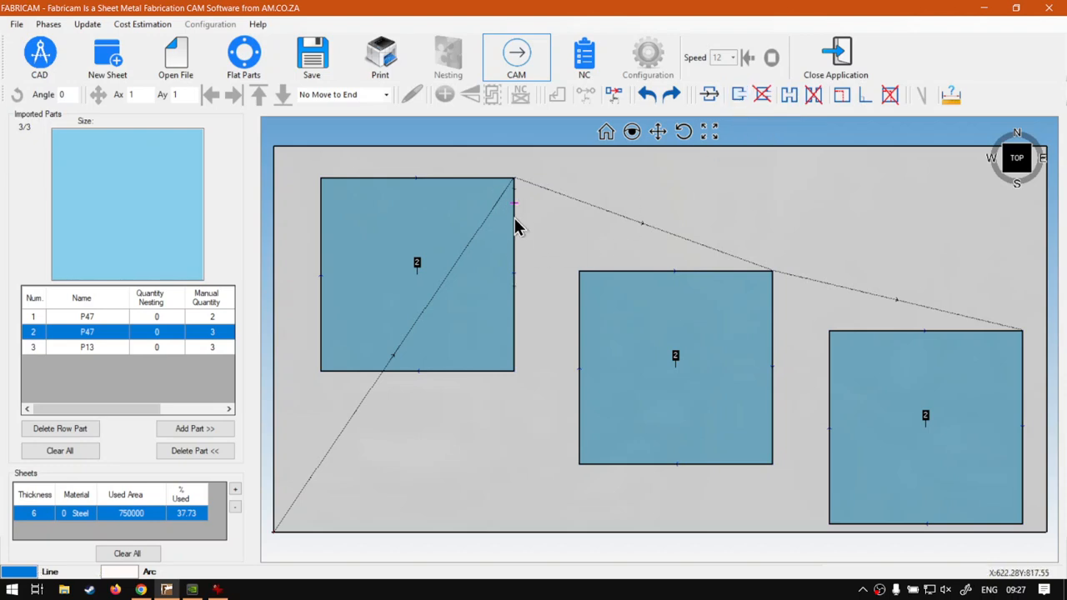
left_click(518, 220)
scroll(519, 225, "up", 5)
scroll(520, 225, "down", 4)
scroll(519, 219, "down", 1)
scroll(519, 219, "up", 2)
scroll(518, 218, "down", 1)
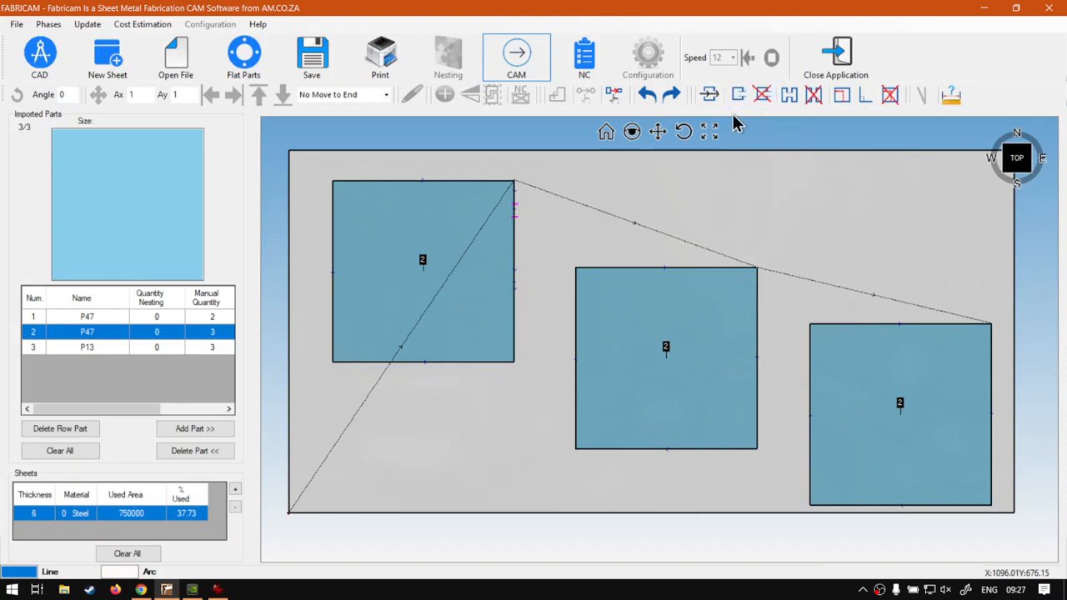
Step: Add a bridge between the leftmost part's right edge and the middle part's left edge
left_click(785, 107)
left_click(576, 302)
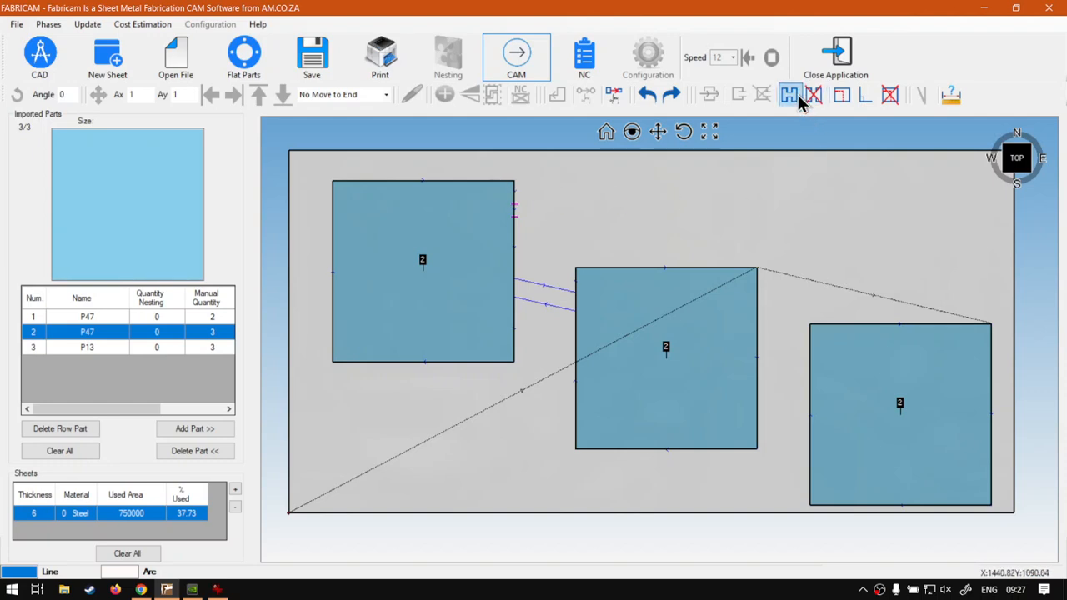
Step: Try to add a second bridge between the leftmost and middle parts, below the existing one
left_click(513, 340)
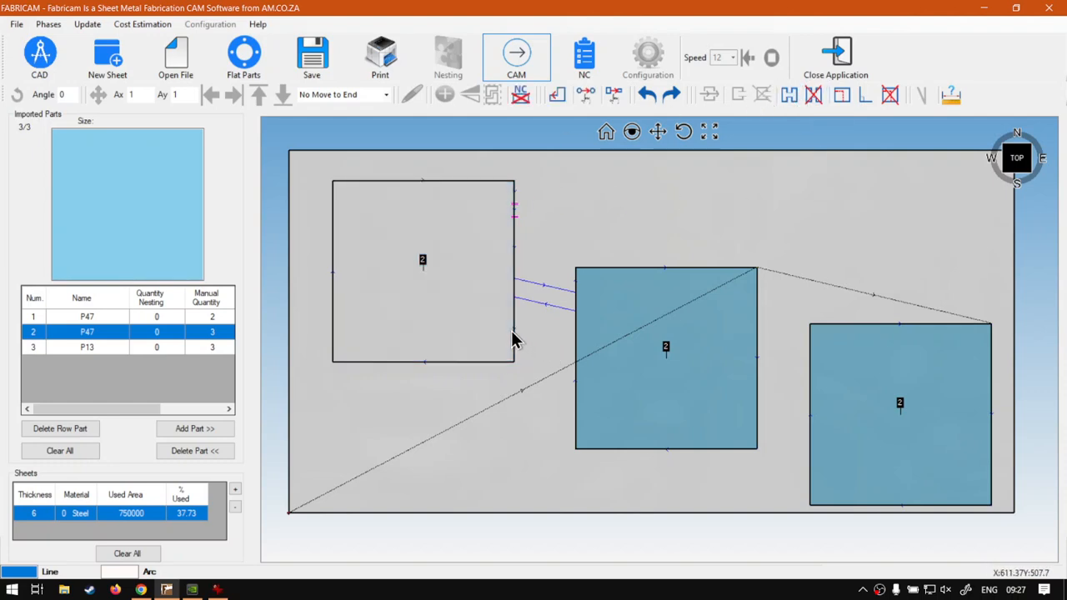
left_click(490, 412)
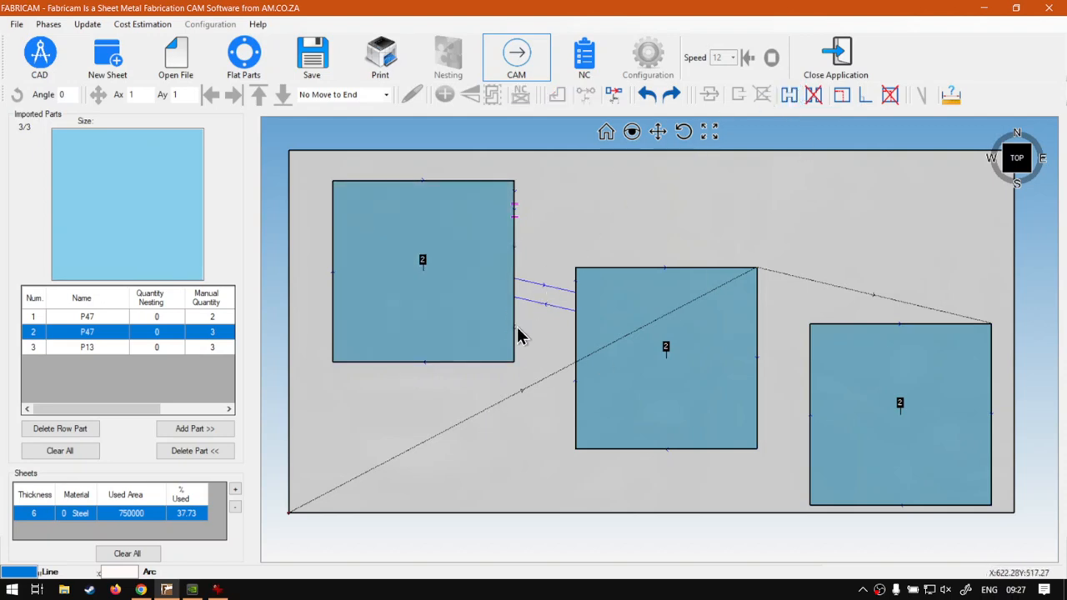
left_click(579, 357)
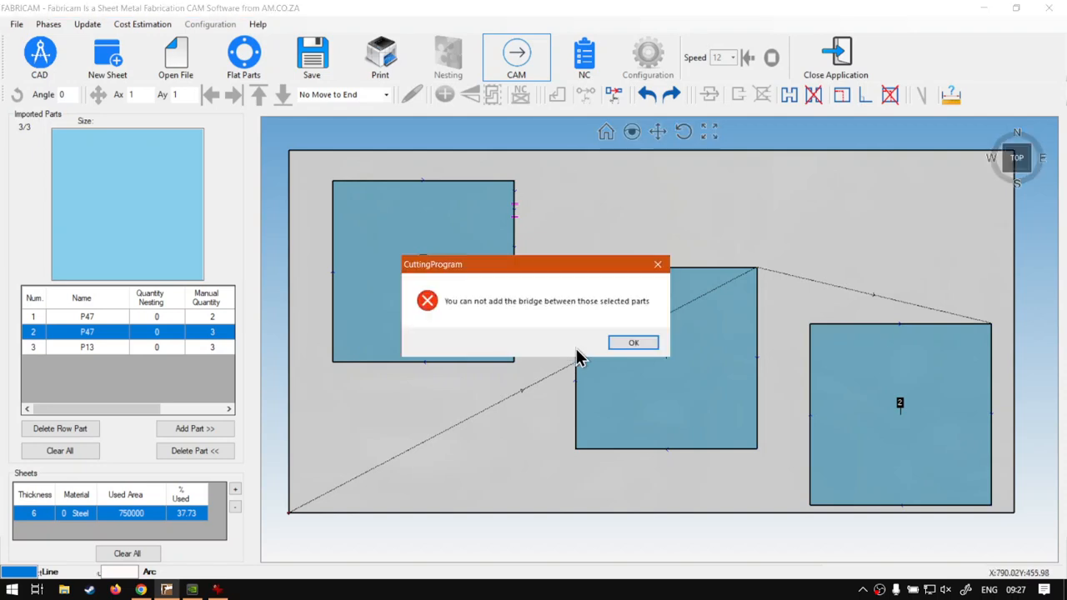
left_click(650, 347)
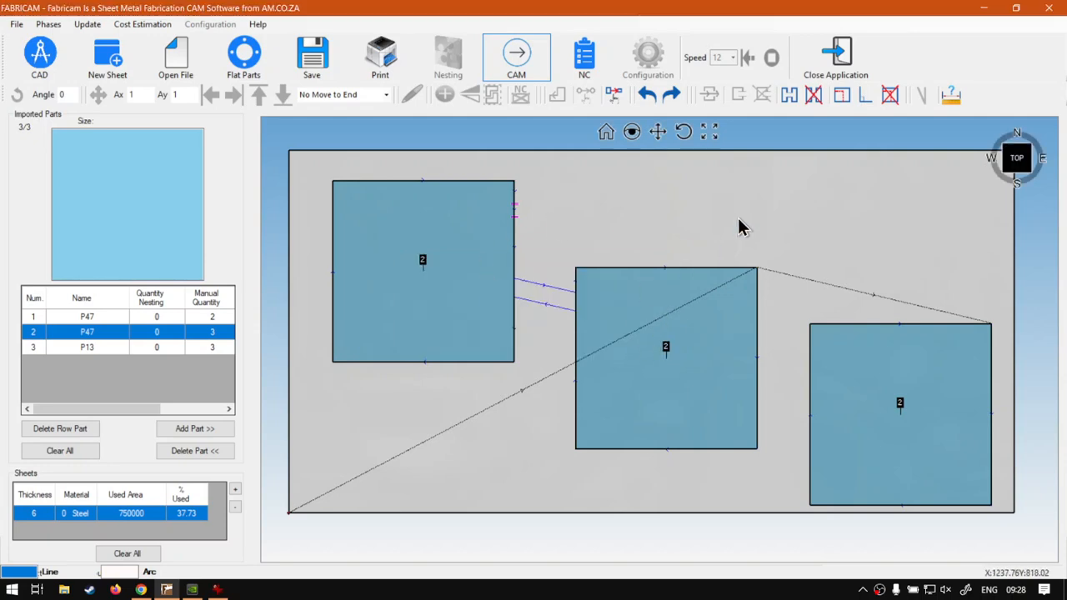
Step: Add a bridge from the middle part's lower right edge to the upper left edge of the rightmost part
left_click(790, 94)
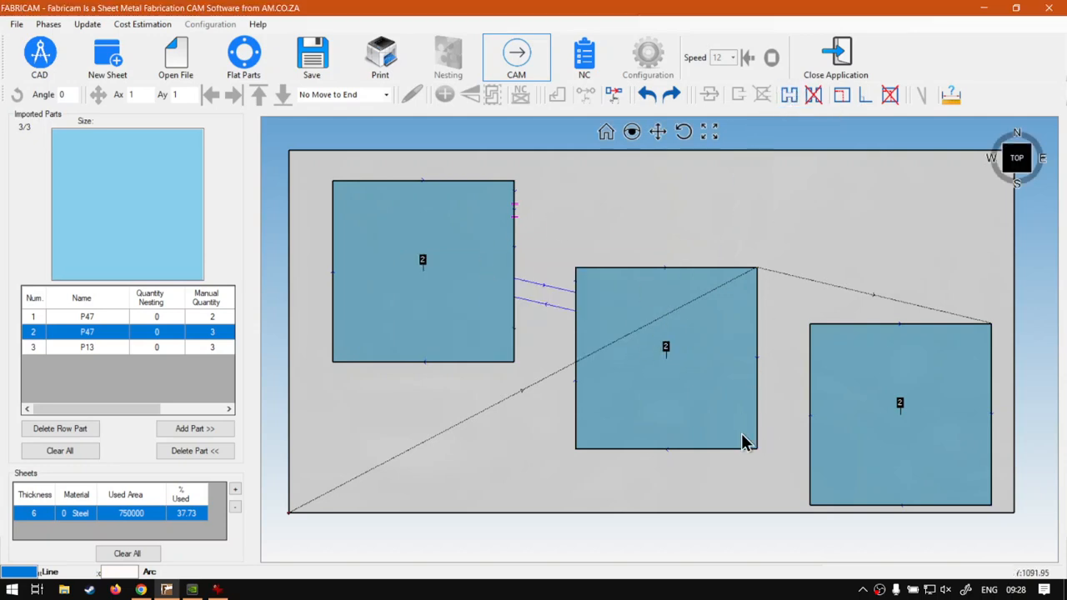
left_click(818, 357)
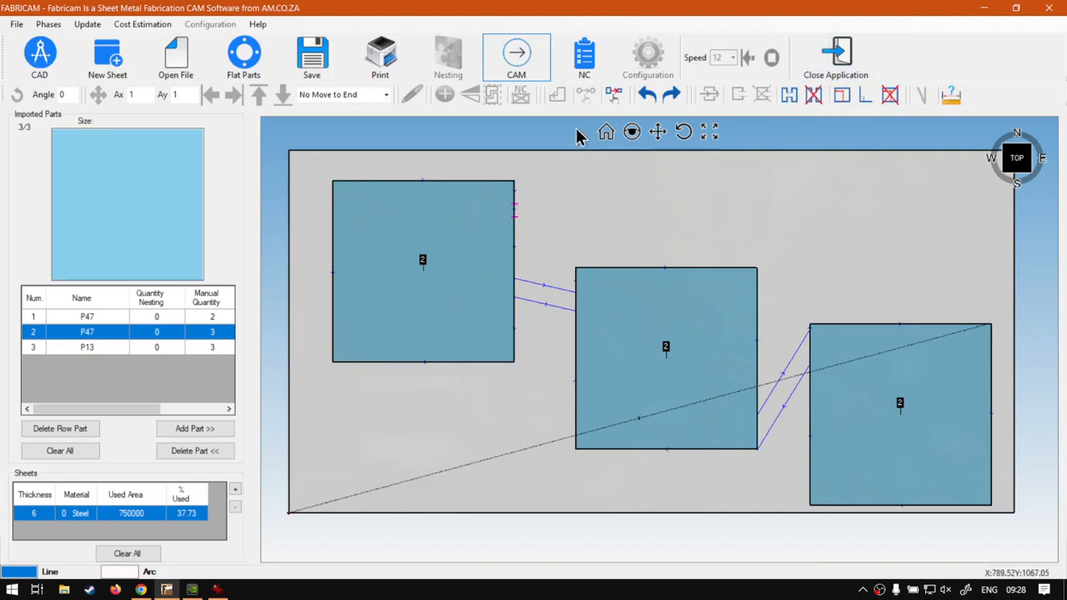
Step: Leave CAM mode and enable creating bridges in the same line in the bridge configuration
left_click(519, 57)
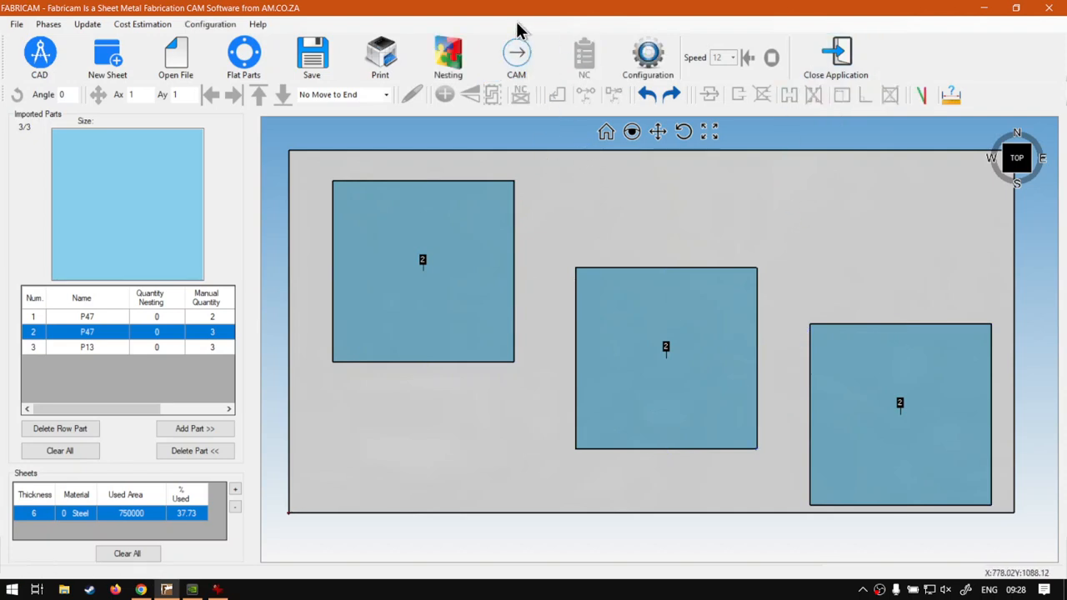
left_click(650, 67)
left_click(399, 60)
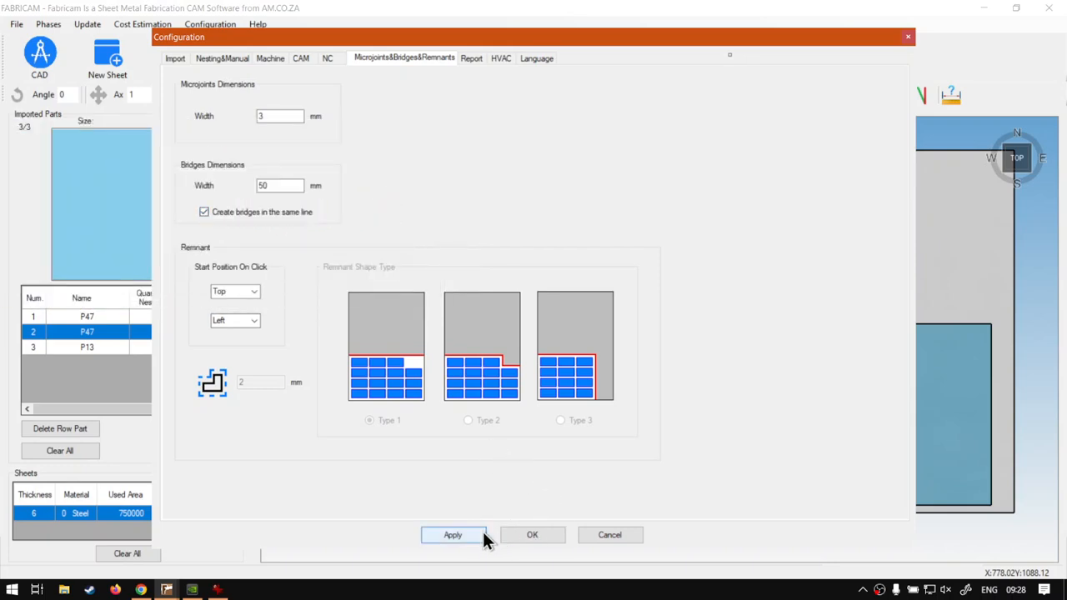
left_click(525, 535)
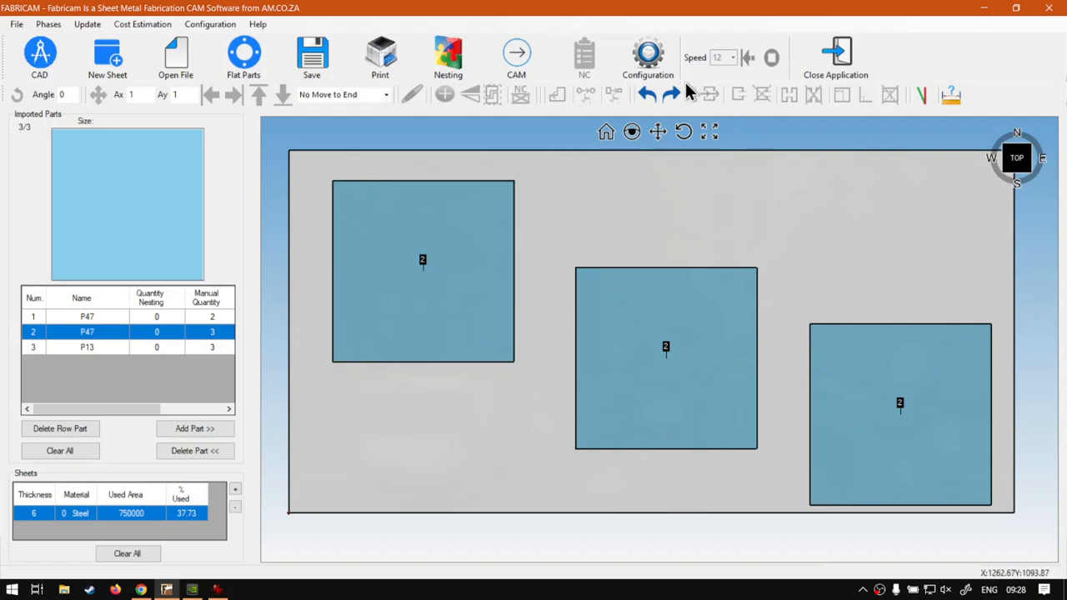
Step: Regenerate the CAM paths and bridge all three parts along one line, running from the leftmost to the rightmost part
left_click(518, 60)
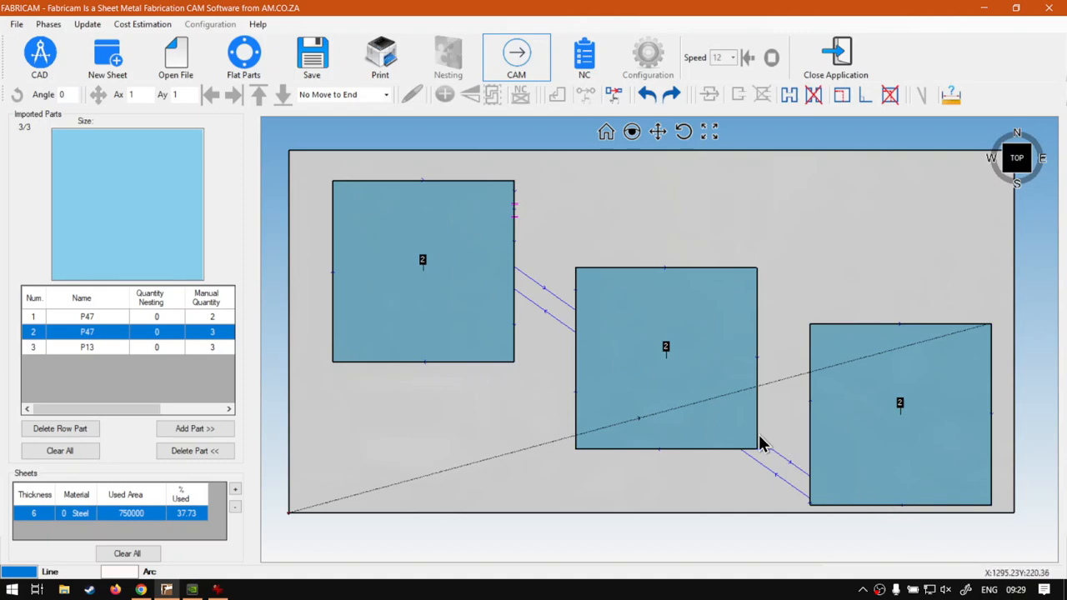
left_click(518, 53)
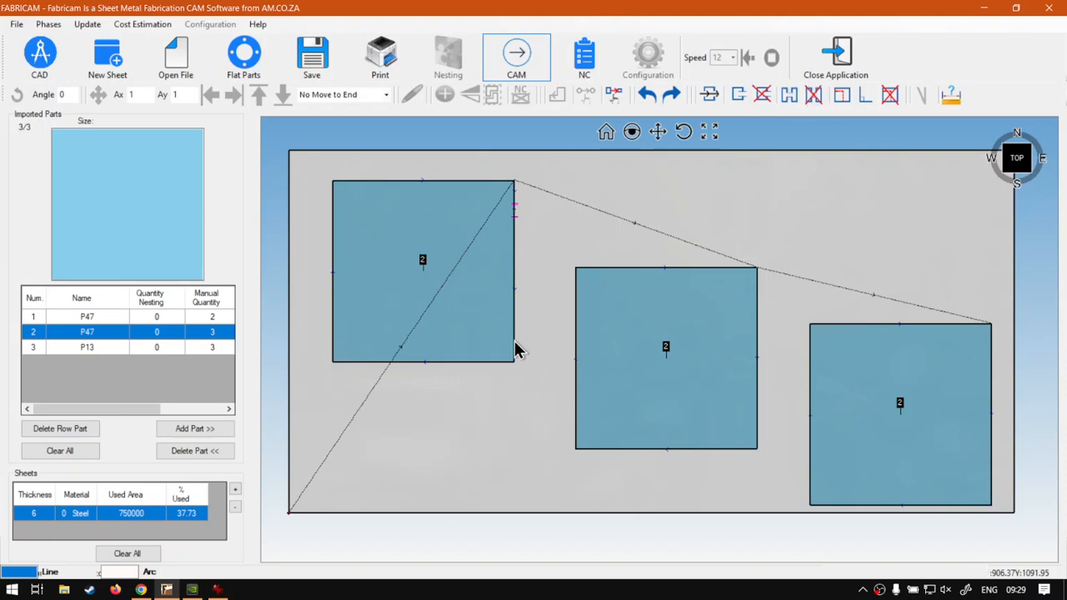
left_click(577, 361)
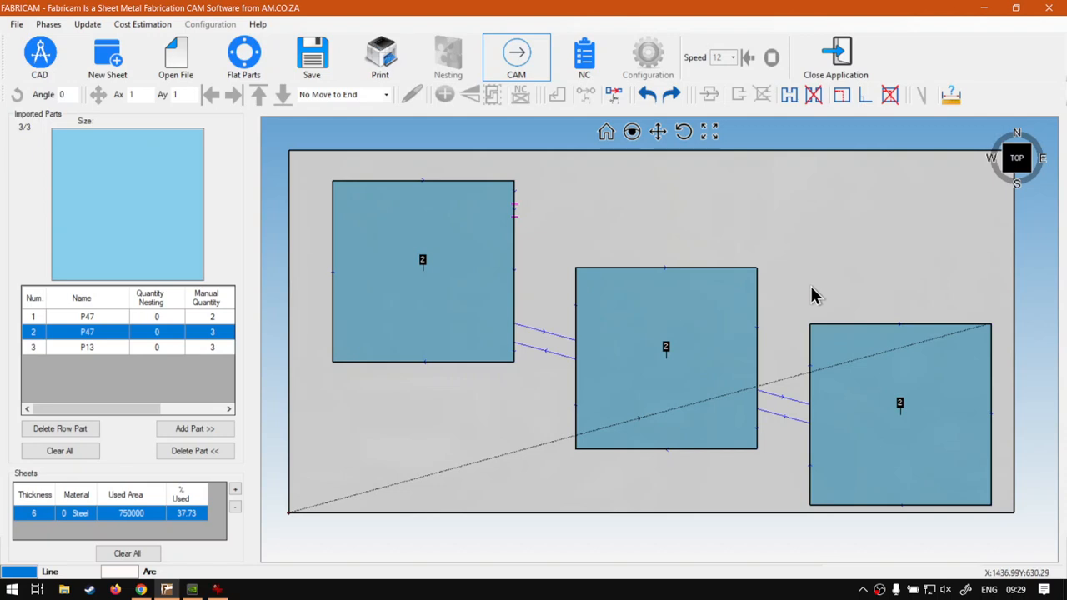
Step: Leave CAM mode, set the bridge width to 1 mm and disable creating bridges in the same line
left_click(519, 71)
left_click(673, 68)
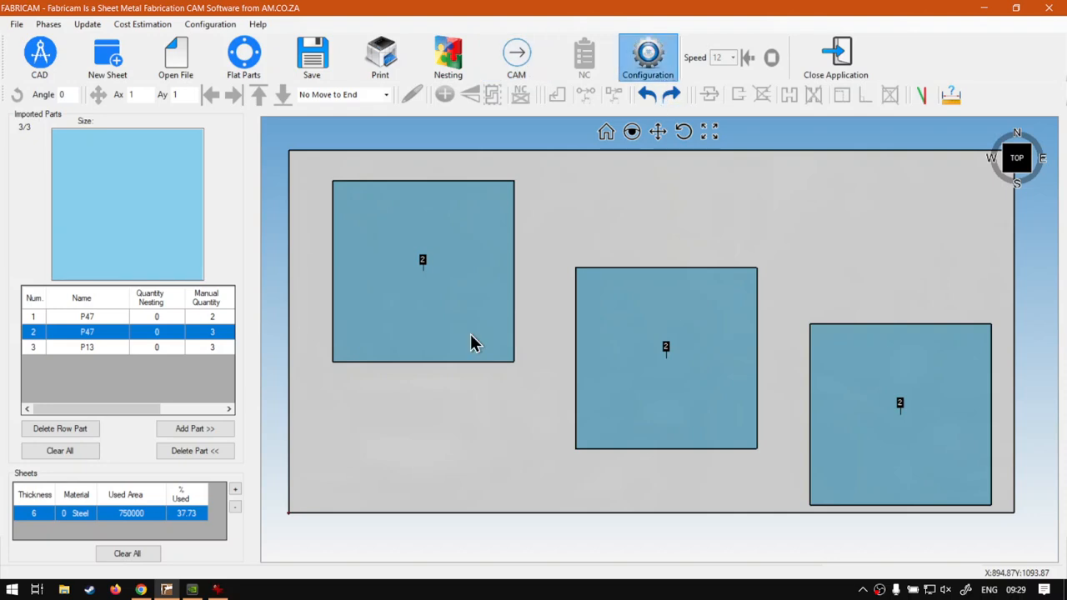
left_click(380, 58)
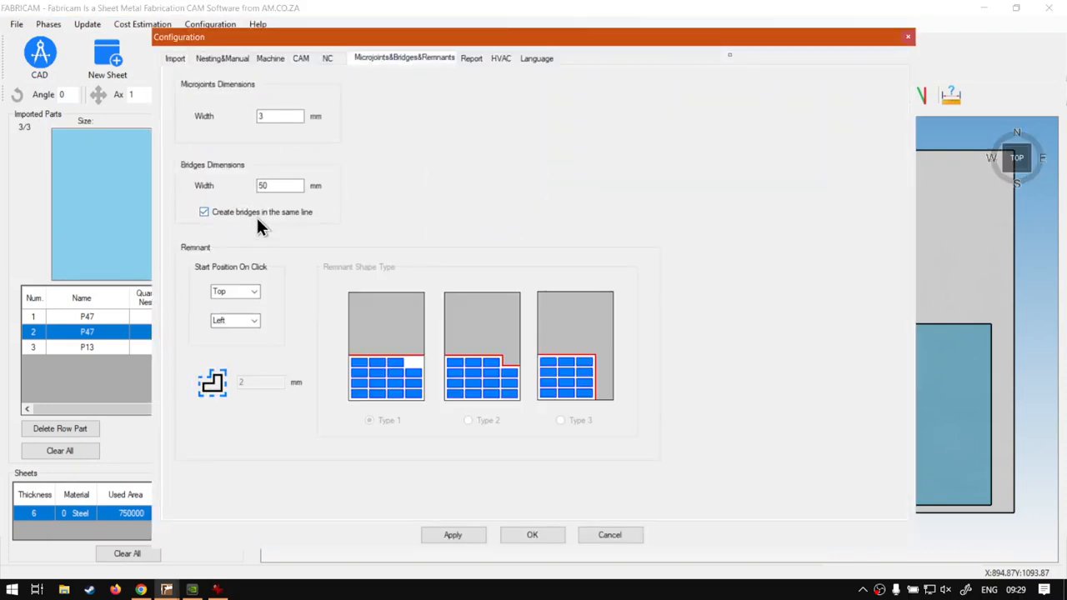
left_click_drag(281, 185, 220, 193)
type("1")
left_click(459, 537)
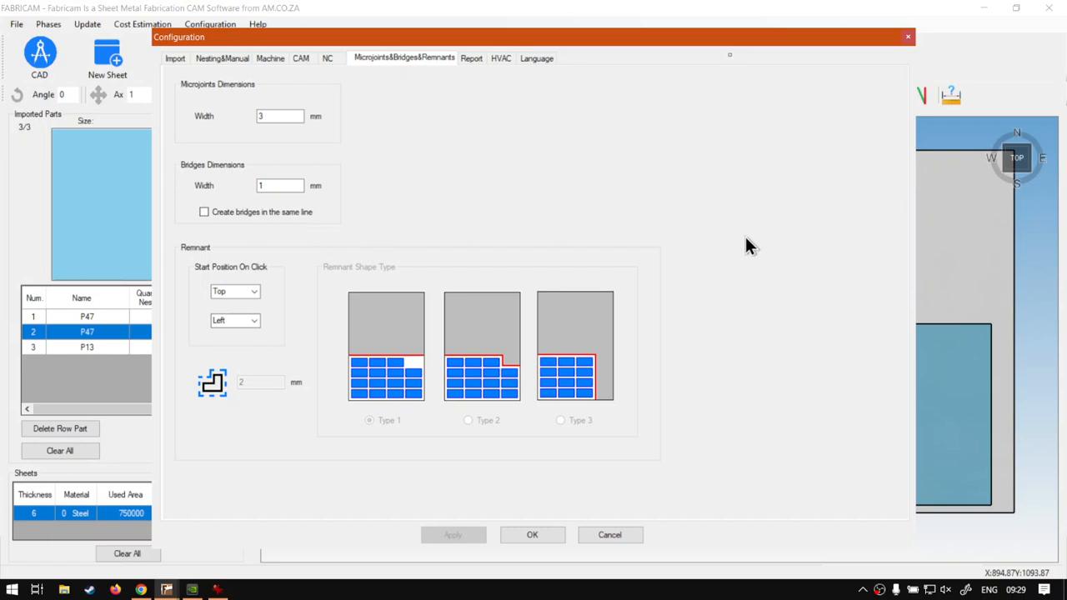
left_click(534, 536)
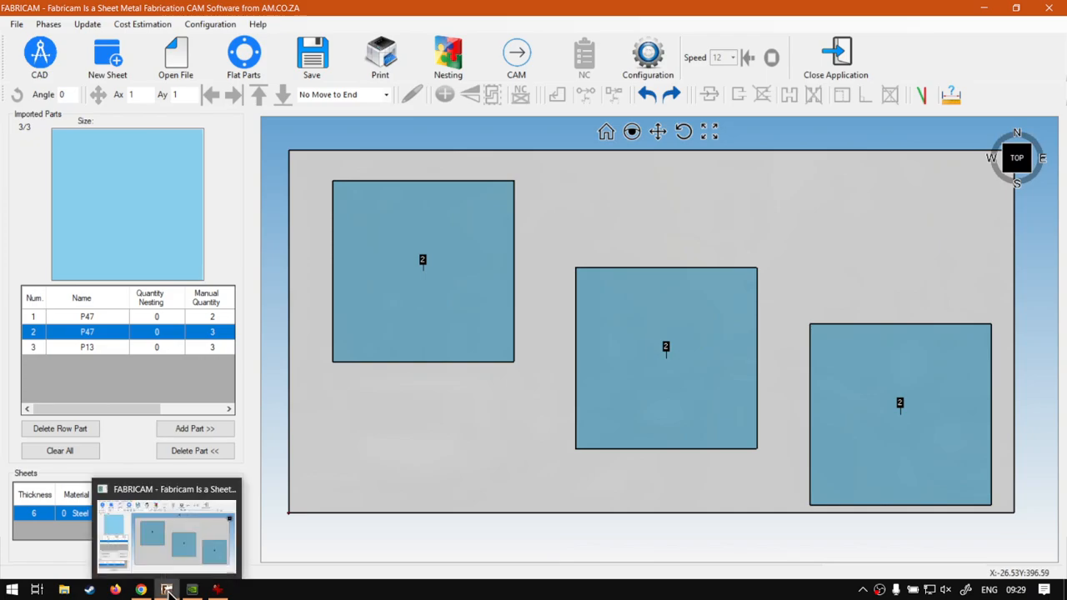
Step: Switch to the Chrome browser with the softwaretraining.co.za home page
left_click(142, 590)
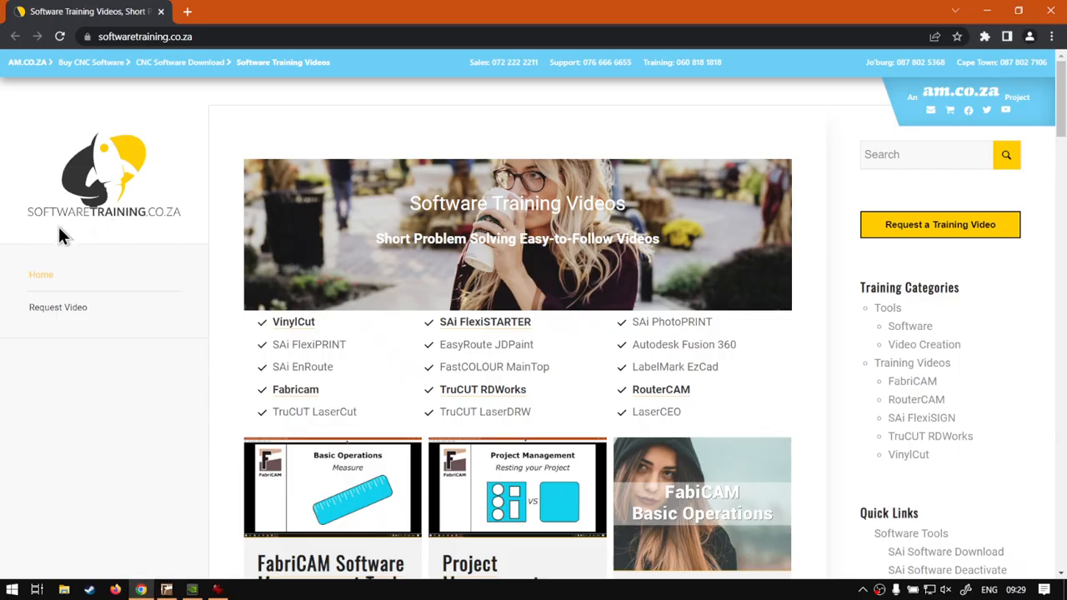